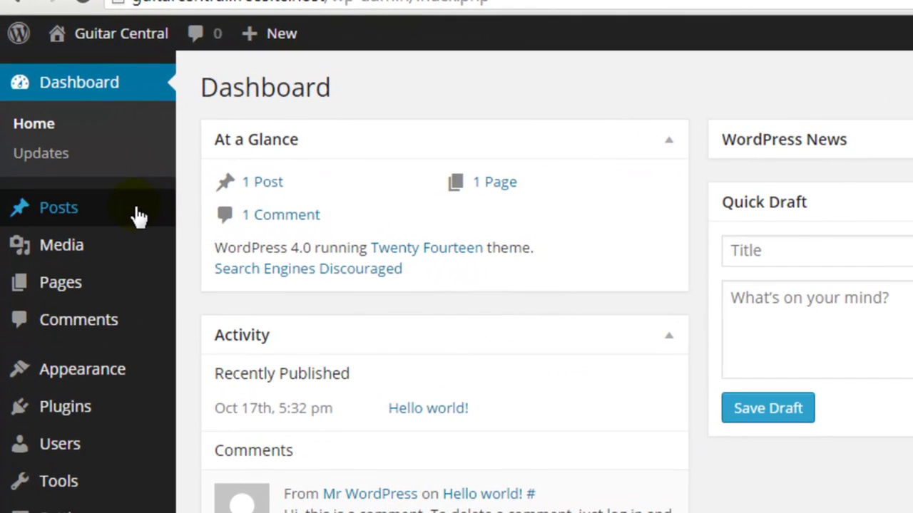
# Step: Go from the dashboard to the Posts list, which shows only 'Hello world!'
pyautogui.moveTo(71, 139)
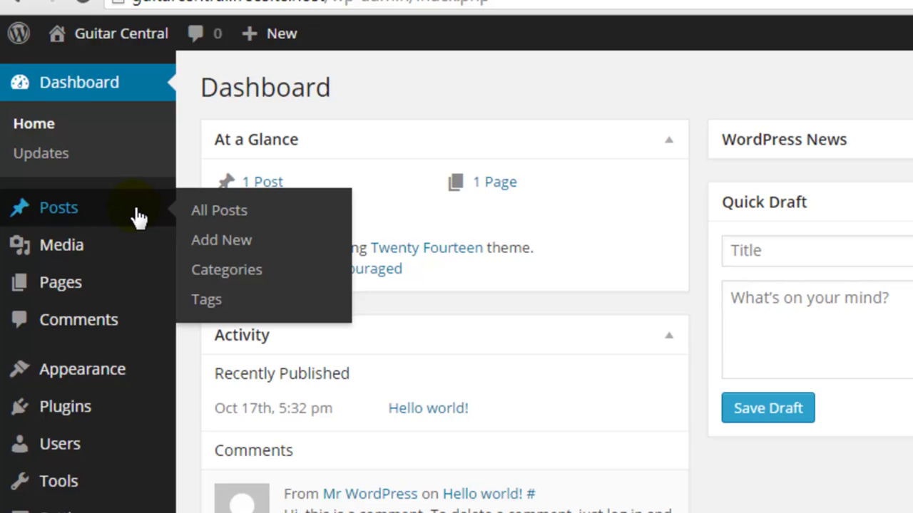
pyautogui.click(134, 208)
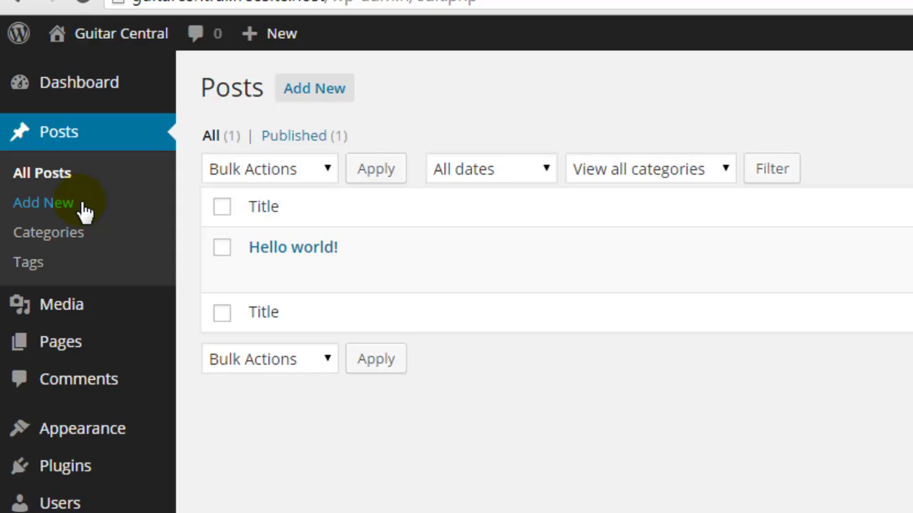
# Step: Start a new post titled 'Check out our New WordPress Website'
pyautogui.click(300, 98)
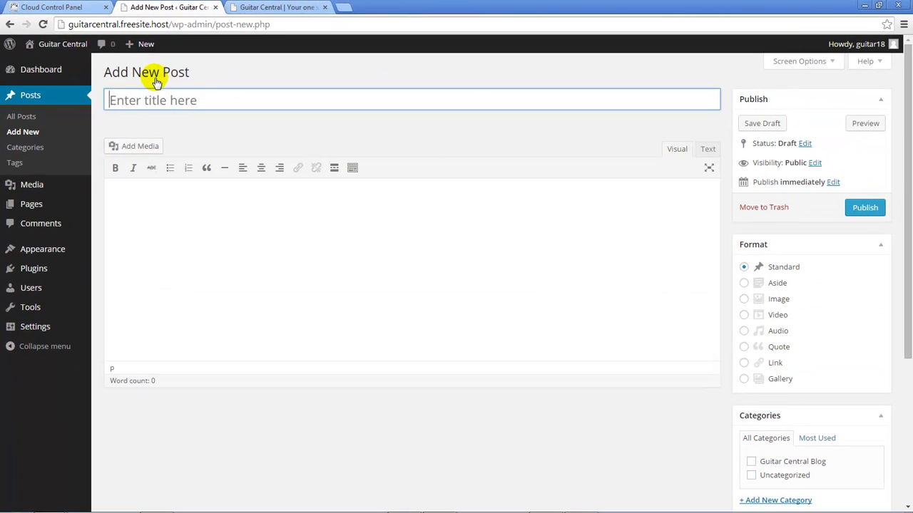
pyautogui.write('Check out our New WordPress')
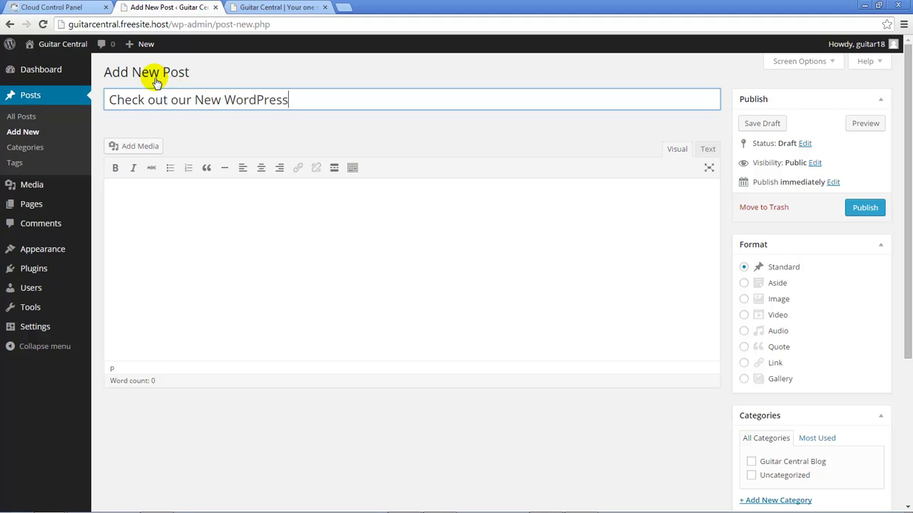
pyautogui.write(' Website')
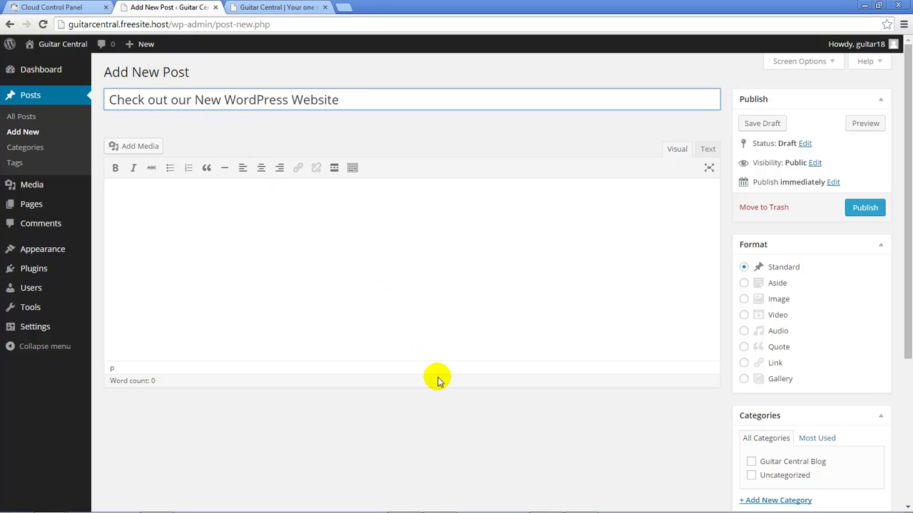
# Step: In Word, select the two body paragraphs up to 'site!', then minimize Word
pyautogui.moveTo(515, 508)
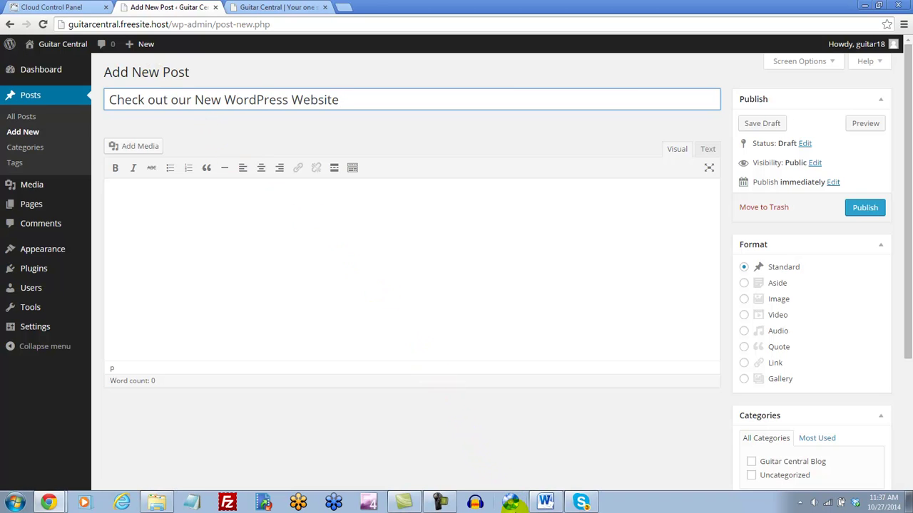
pyautogui.click(542, 504)
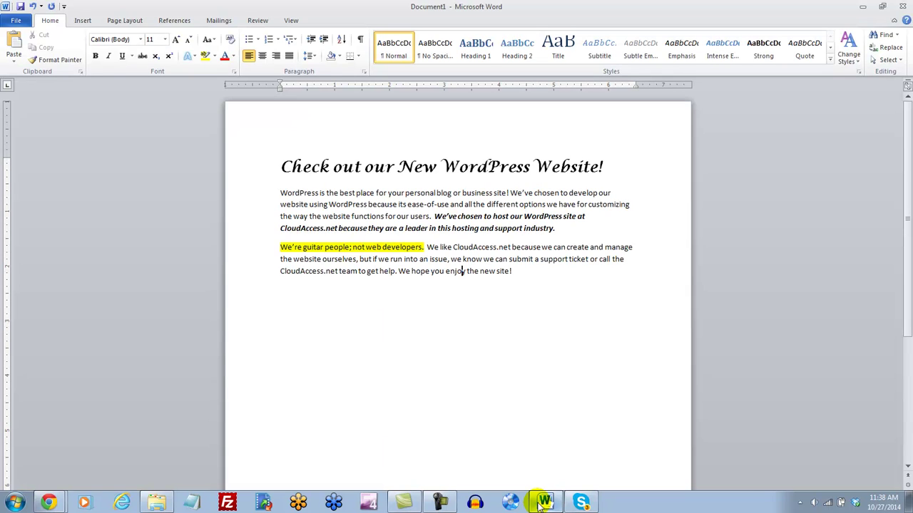
pyautogui.click(516, 271)
pyautogui.moveTo(517, 272); pyautogui.dragTo(267, 197)
pyautogui.hotkey('ctrl', 'c')
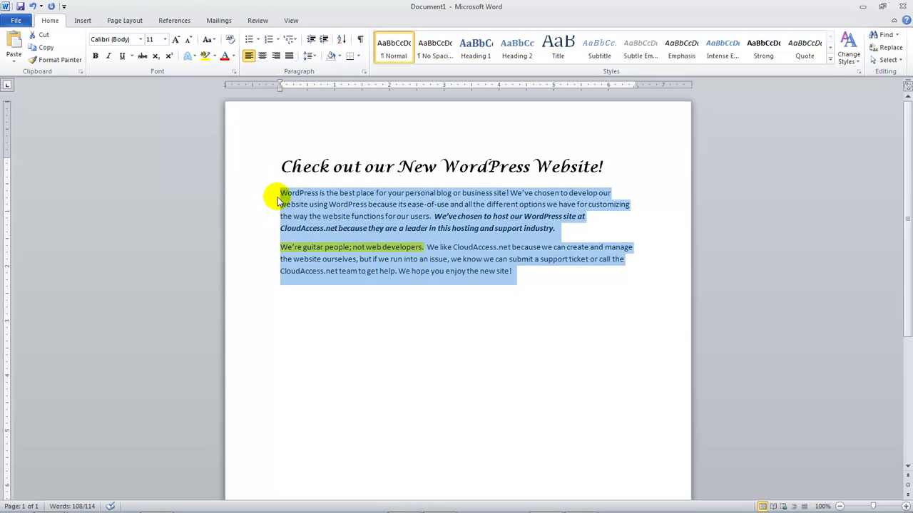
pyautogui.click(862, 8)
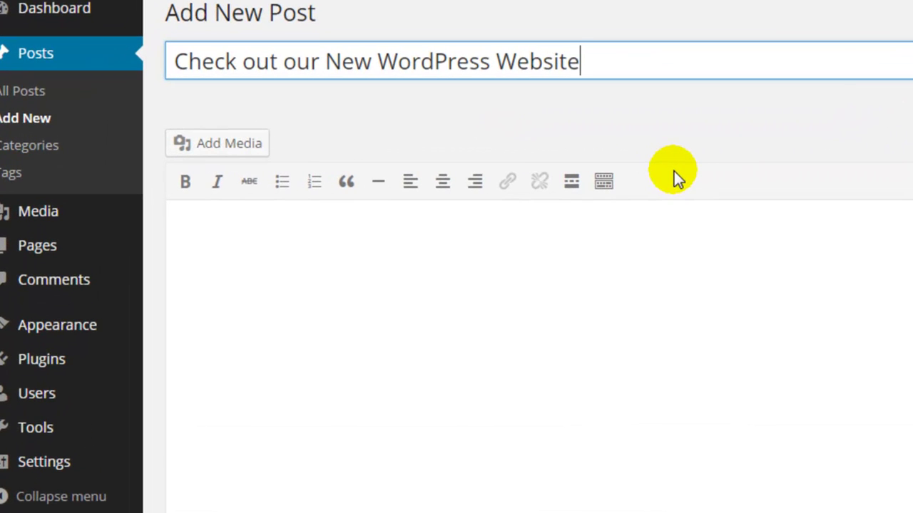
# Step: Turn on Paste as text and paste the Word paragraphs into the post body
pyautogui.click(604, 184)
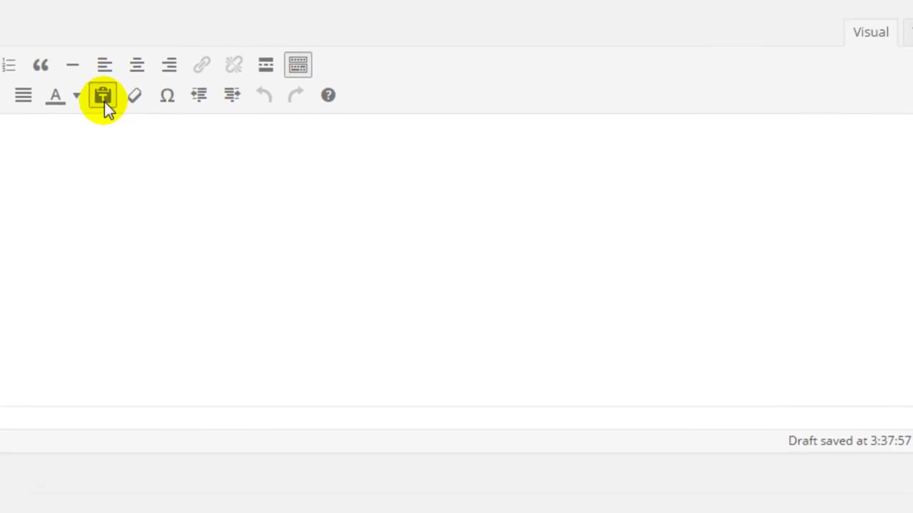
pyautogui.click(409, 215)
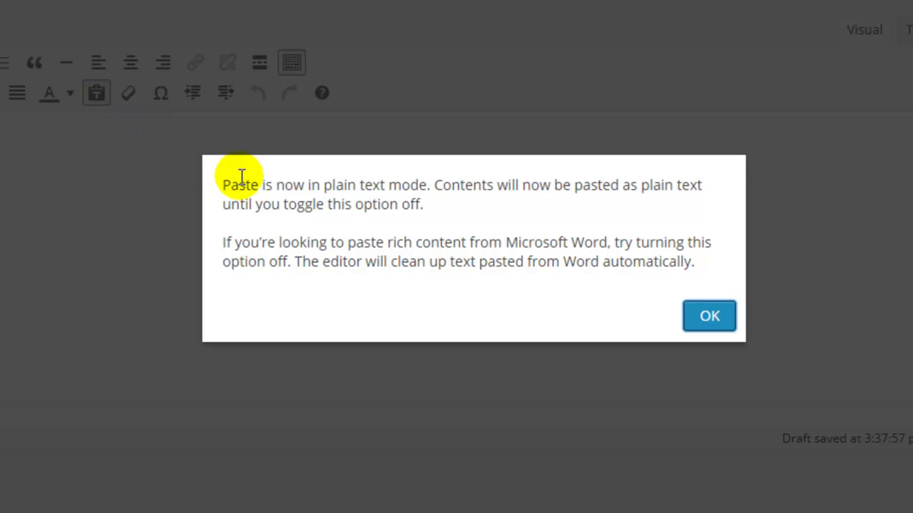
pyautogui.click(708, 318)
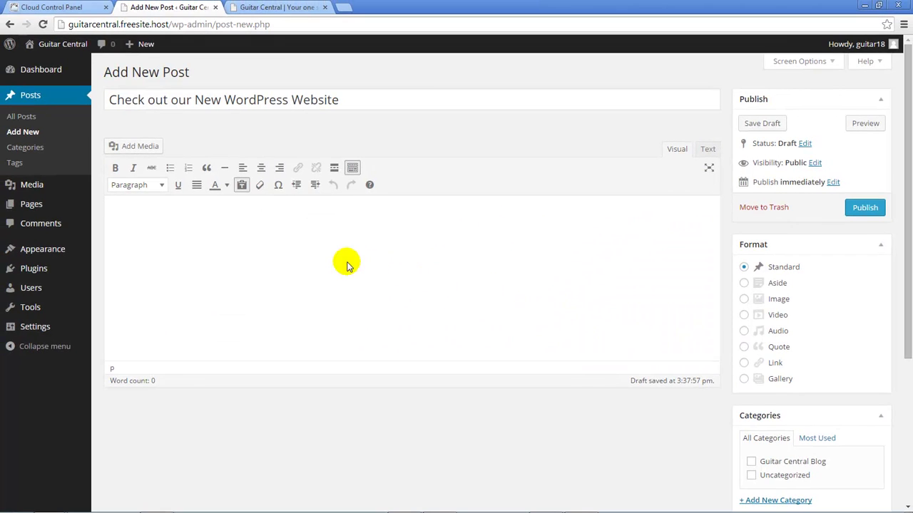
pyautogui.hotkey('ctrl', 'v')
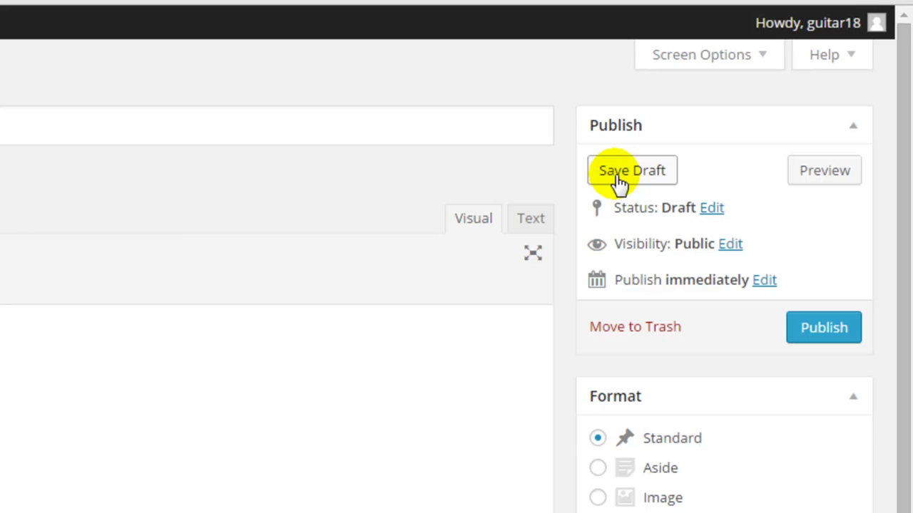
# Step: Save the post as a draft, then preview it on the site and close the preview
pyautogui.click(616, 175)
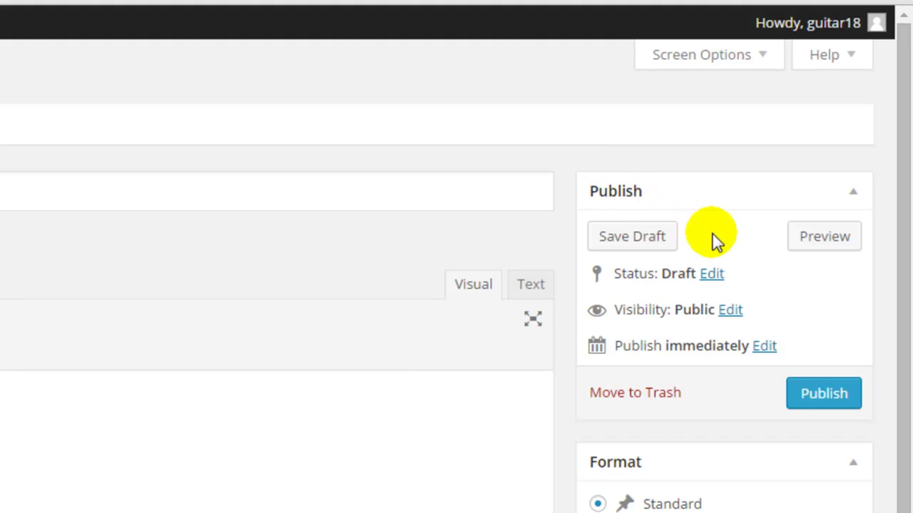
pyautogui.click(820, 243)
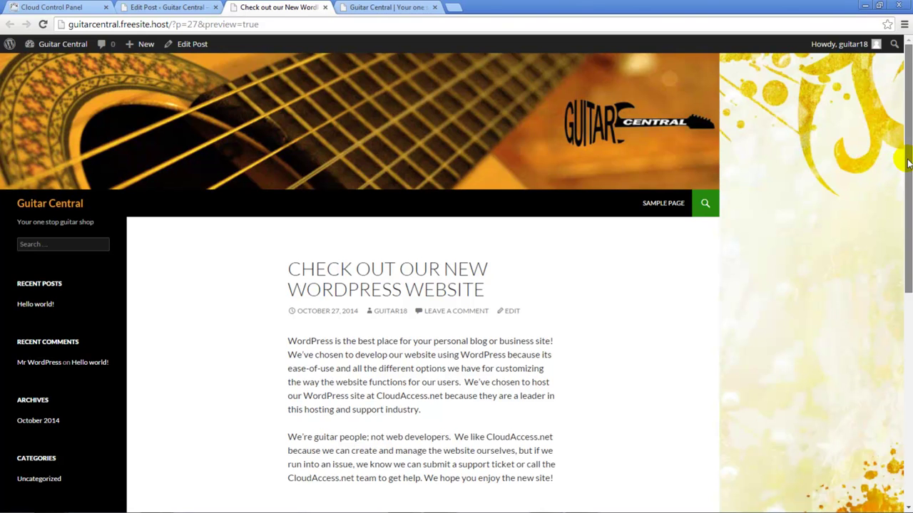
pyautogui.moveTo(908, 164); pyautogui.dragTo(910, 221)
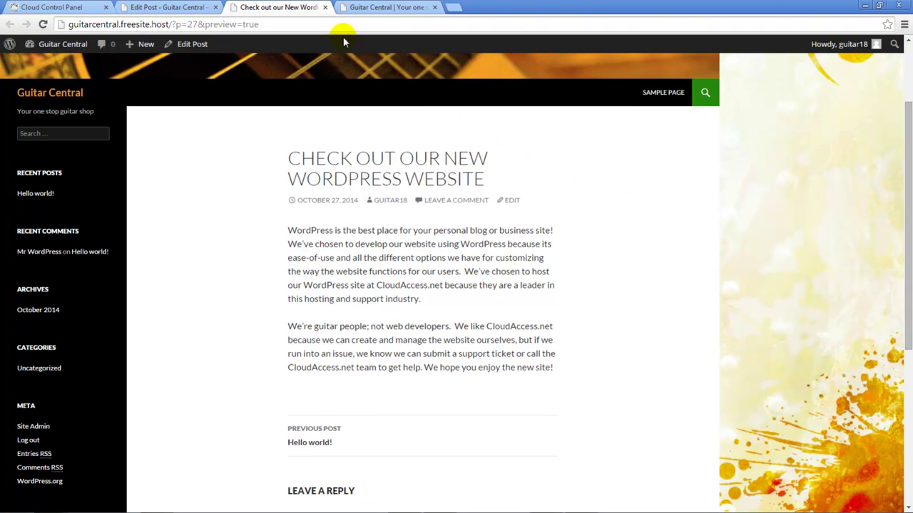
pyautogui.click(324, 7)
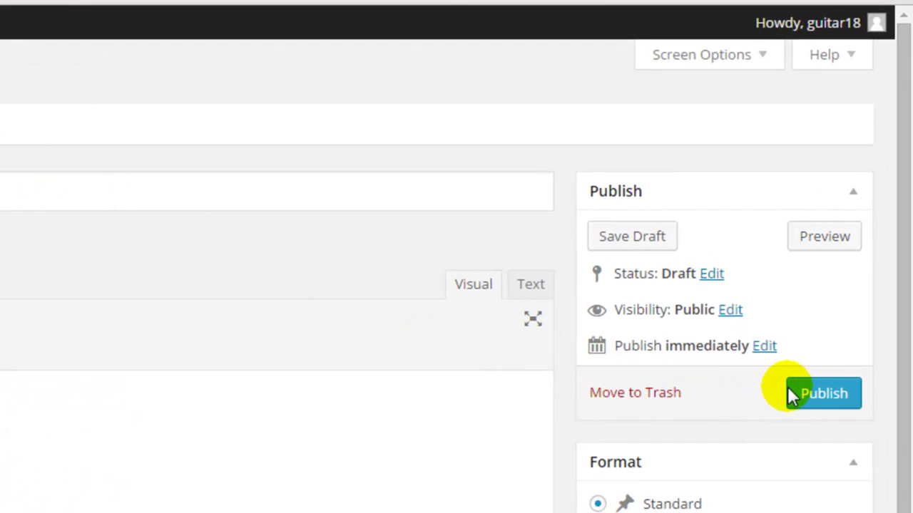
# Step: Publish the post and reload the homepage to see it above 'Hello world!'
pyautogui.click(813, 396)
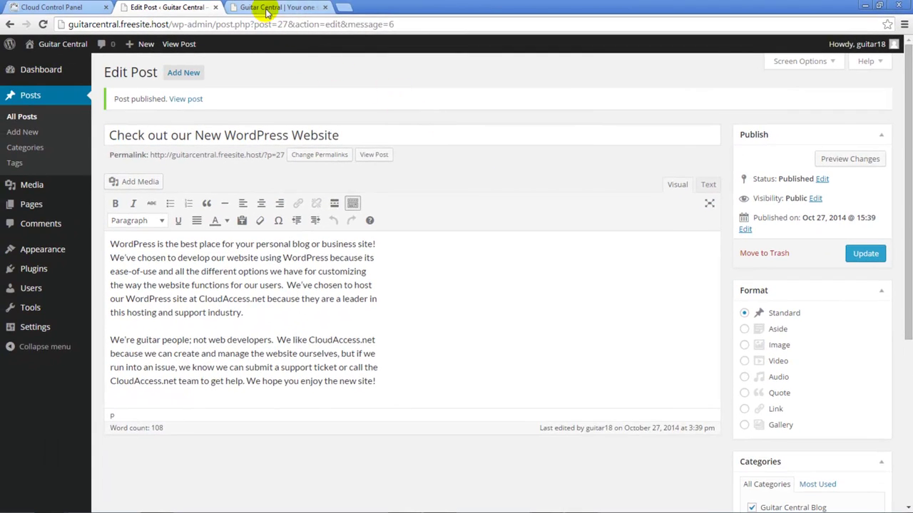
pyautogui.click(267, 10)
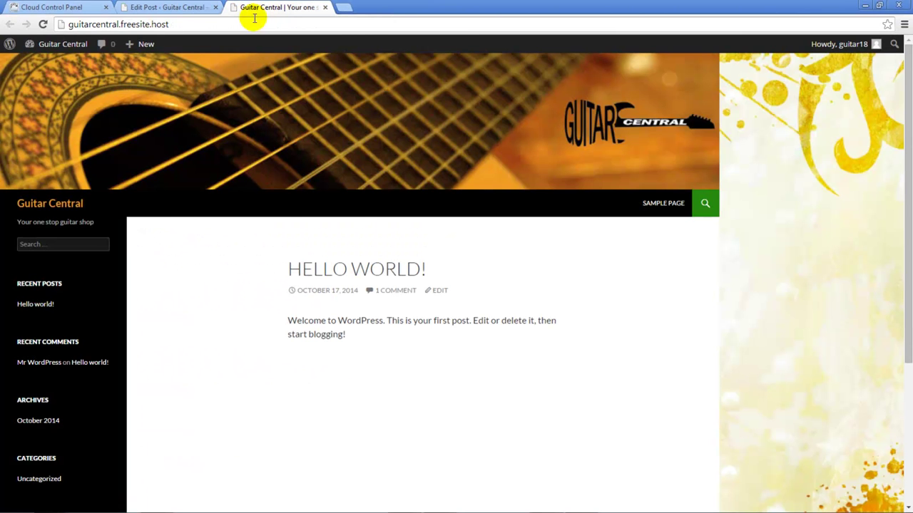
pyautogui.click(42, 25)
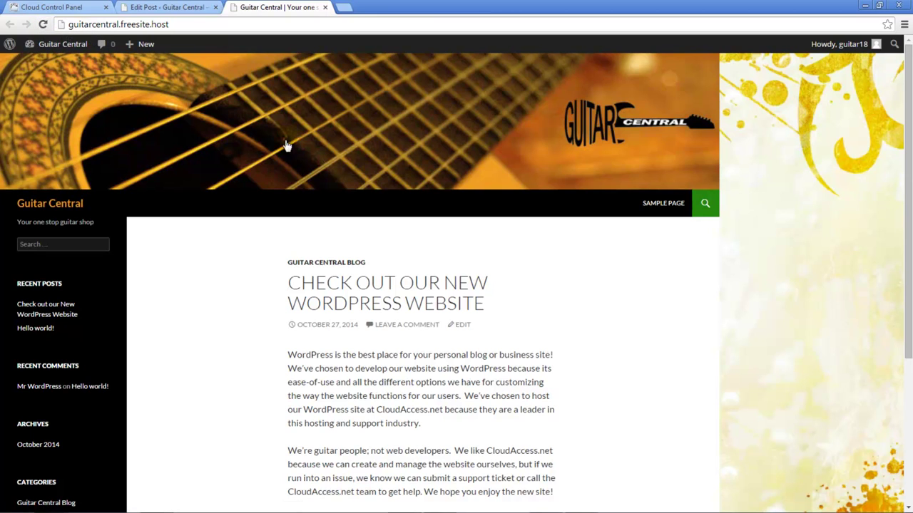
pyautogui.moveTo(909, 168); pyautogui.dragTo(909, 303)
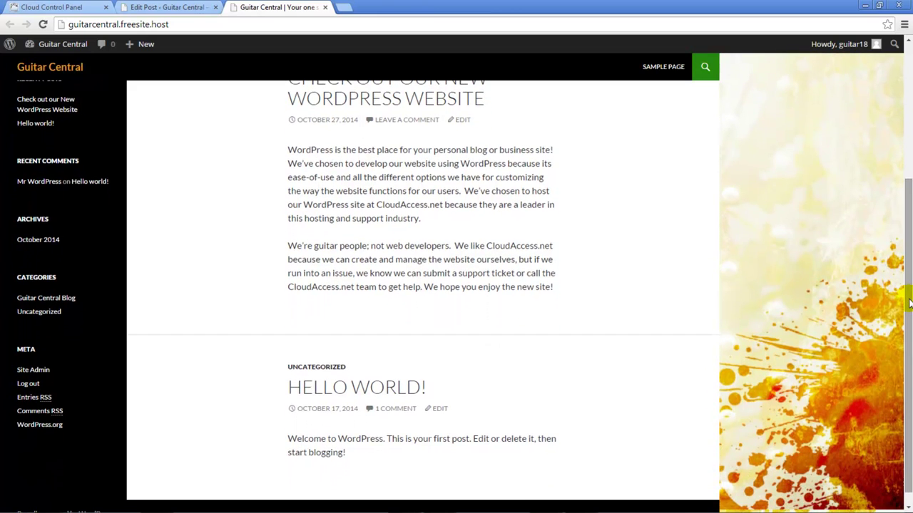
pyautogui.click(182, 12)
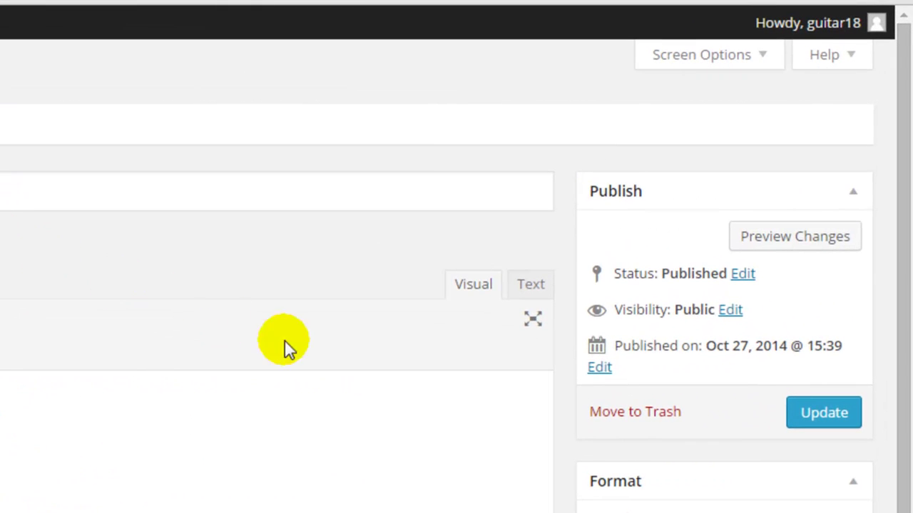
pyautogui.click(599, 368)
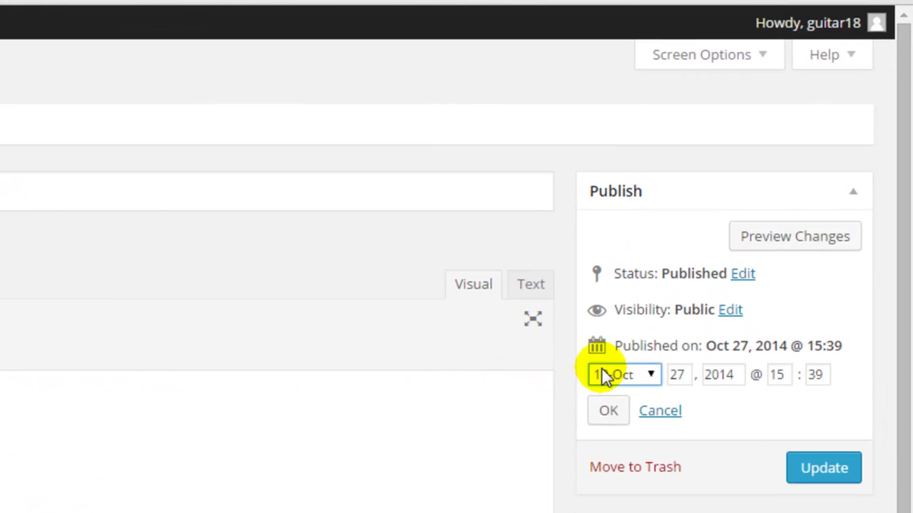
pyautogui.click(669, 411)
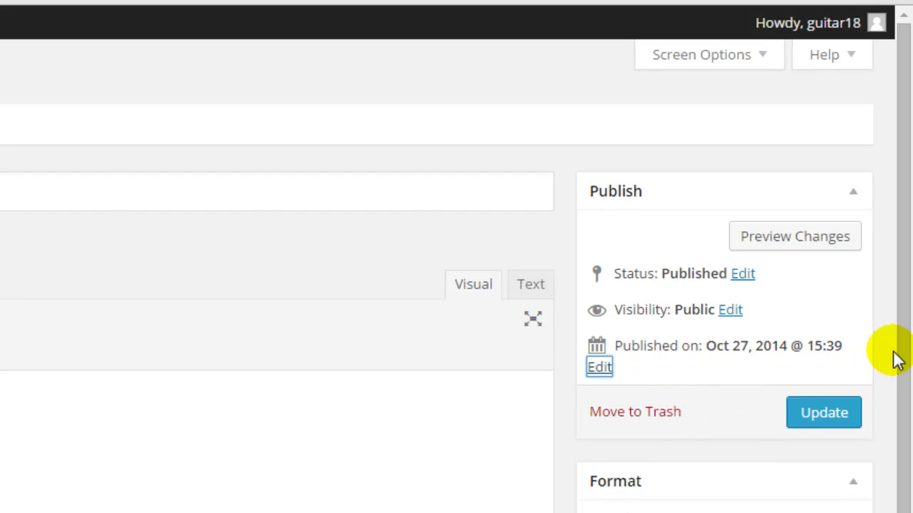
pyautogui.moveTo(906, 342); pyautogui.dragTo(906, 512)
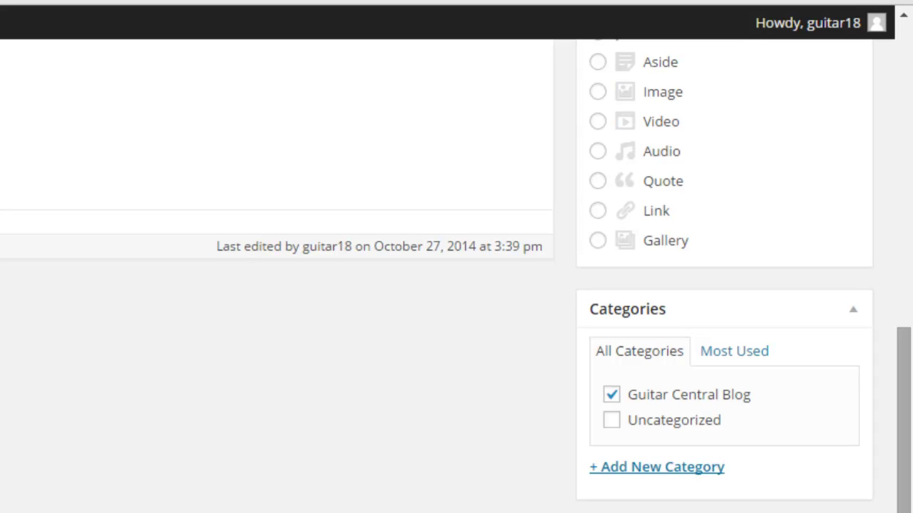
# Step: Add the tags guitar central, guitars, wordpress and website to the post
pyautogui.scroll(-3, 692, 444)
pyautogui.click(670, 354)
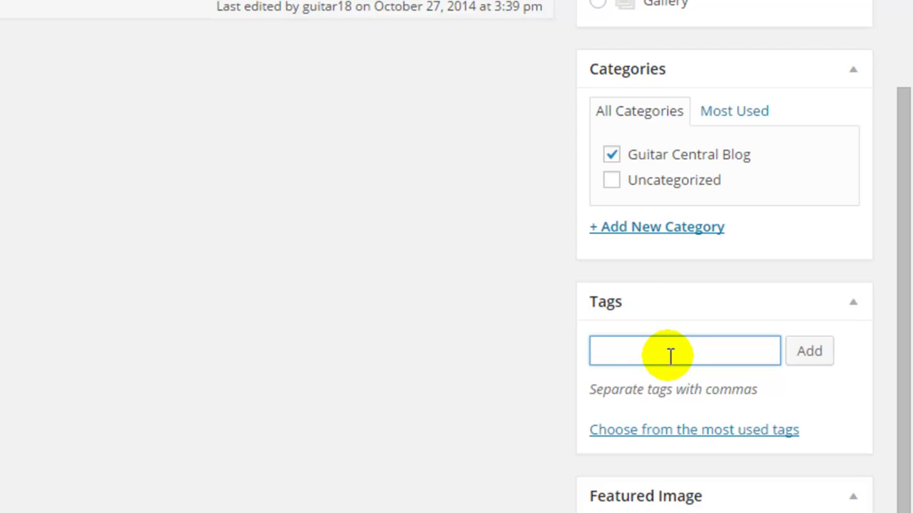
pyautogui.write('guitar central')
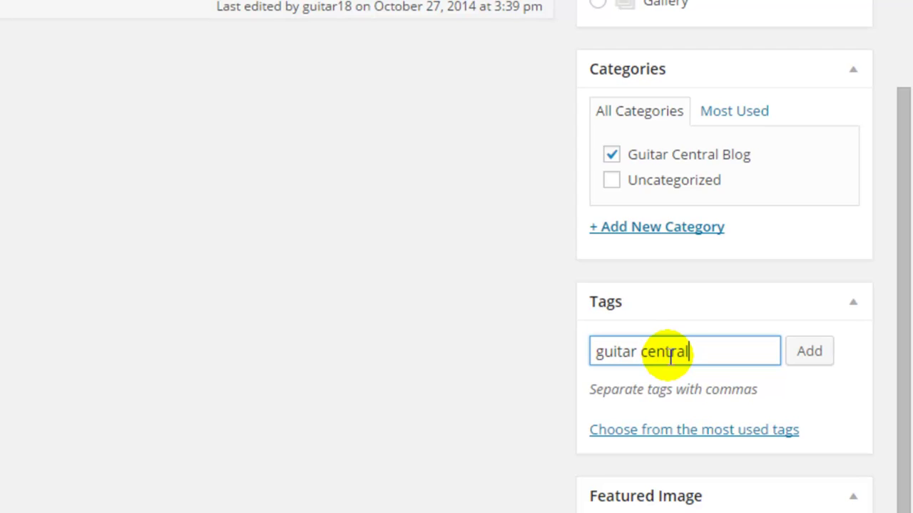
pyautogui.write(', guitars')
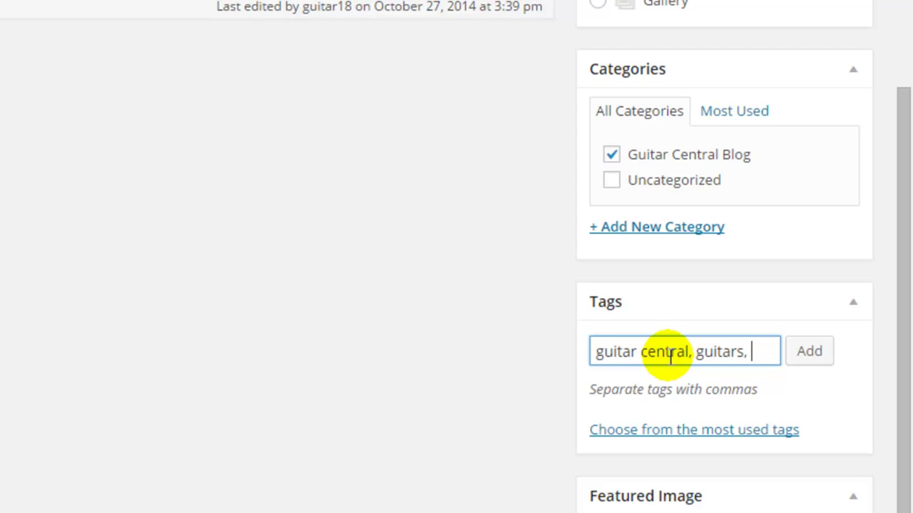
pyautogui.write(', wordpress')
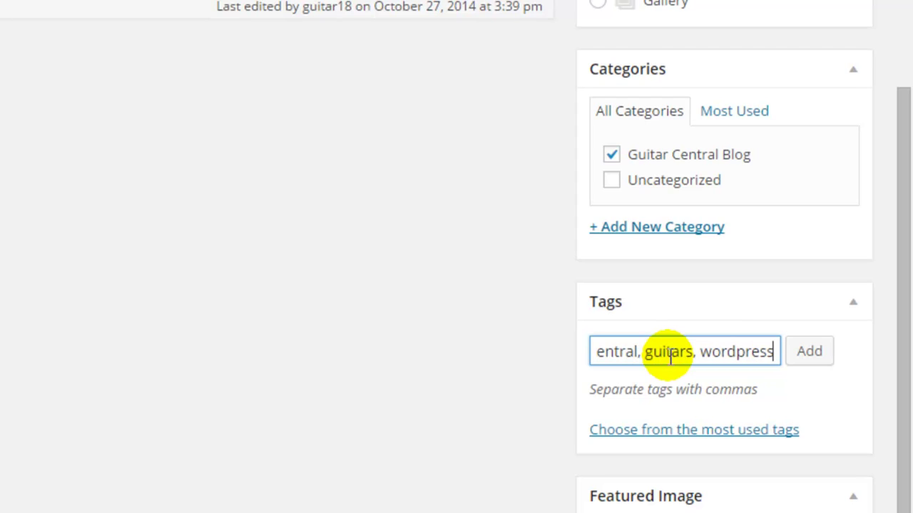
pyautogui.write(', website')
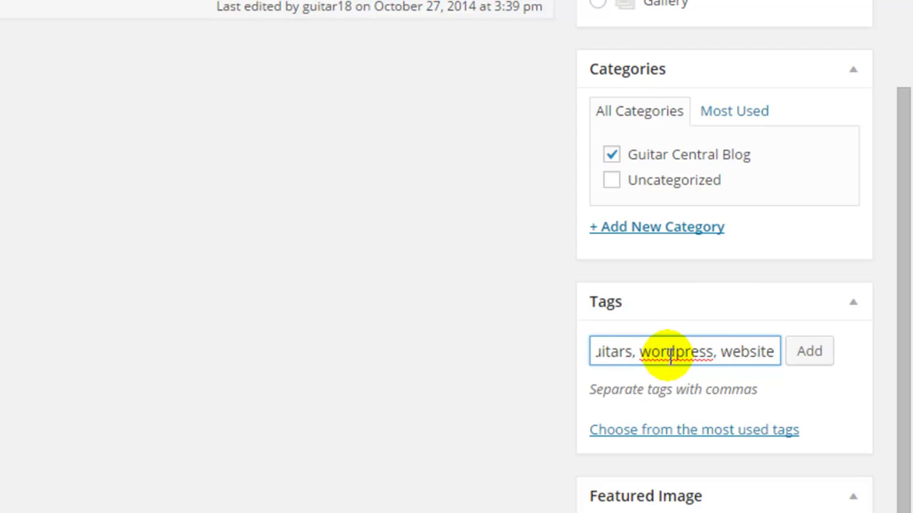
pyautogui.click(811, 357)
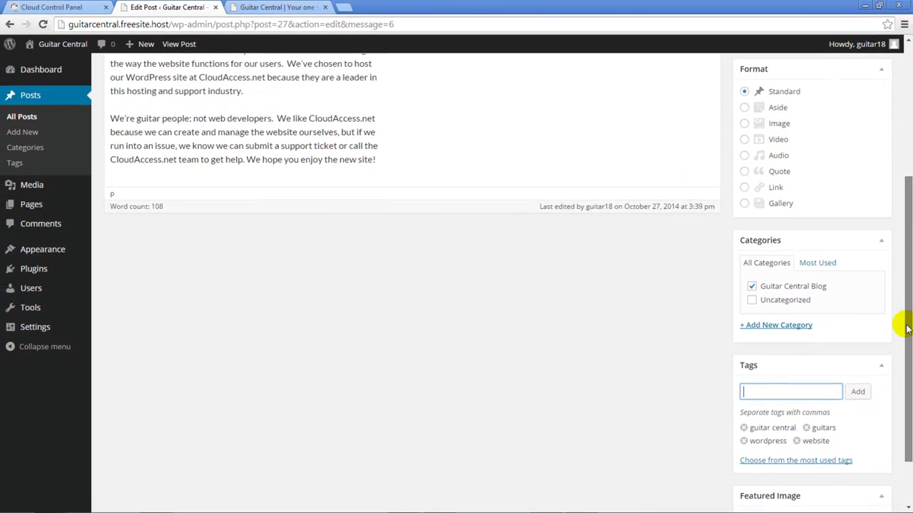
pyautogui.moveTo(905, 328); pyautogui.dragTo(900, 187)
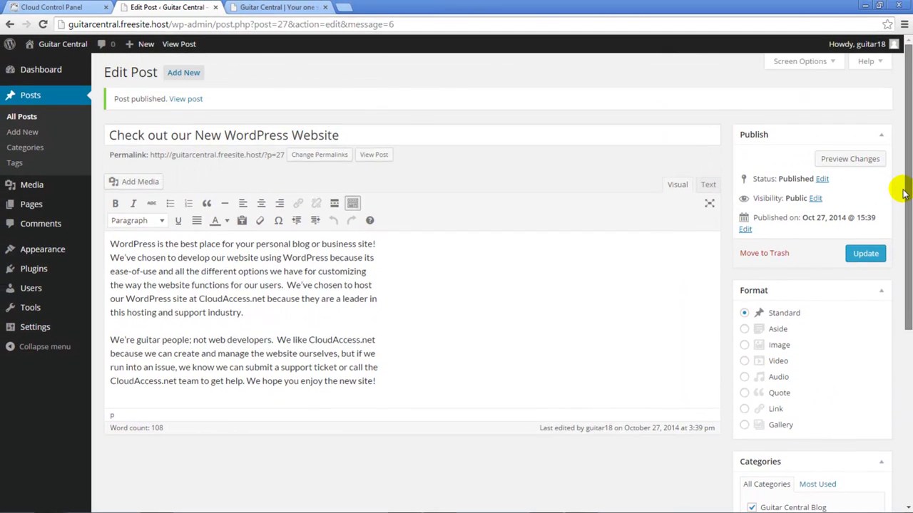
# Step: Update the post, reload the live site, and open the 'guitar central' tag archive
pyautogui.click(862, 261)
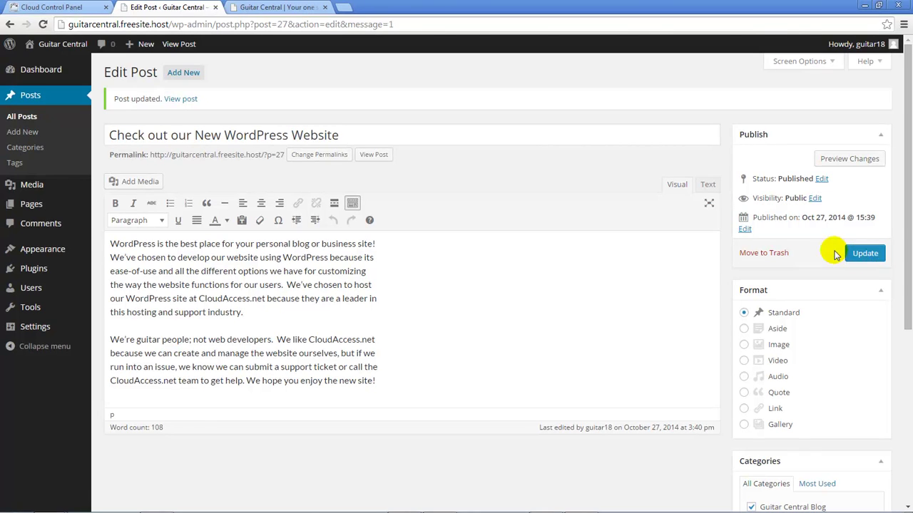
pyautogui.click(275, 7)
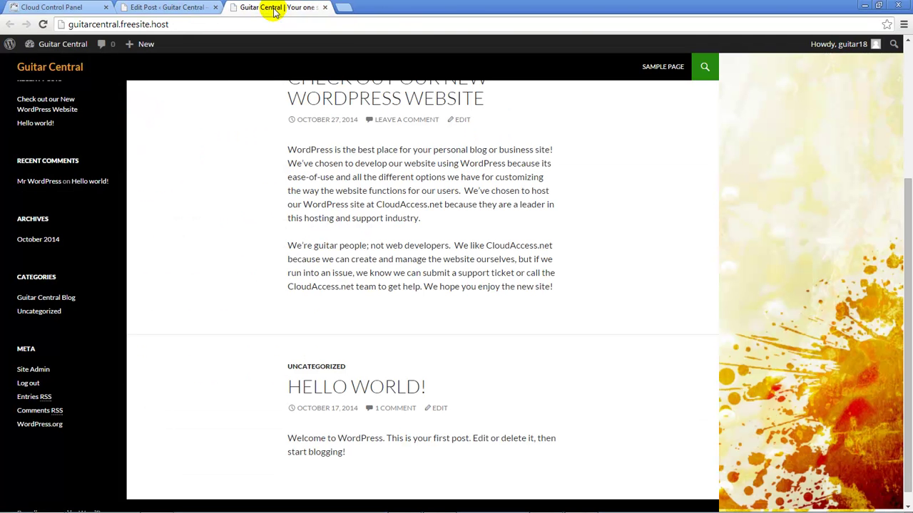
pyautogui.click(41, 25)
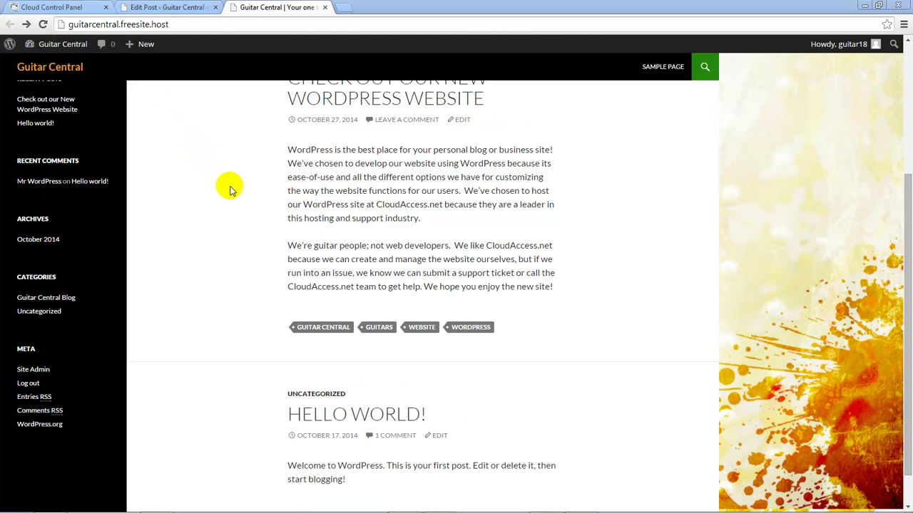
pyautogui.click(316, 329)
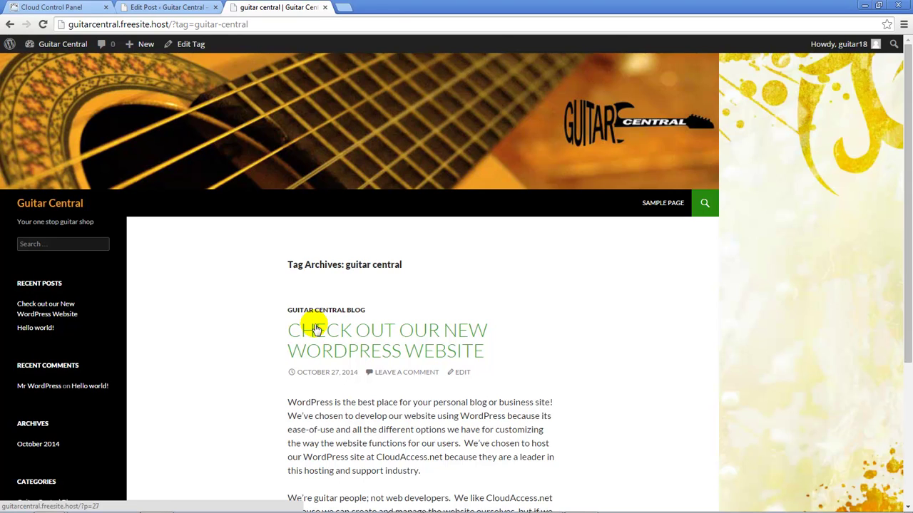
# Step: Back in the admin, look at the Tags page, then list All Posts with their tags
pyautogui.click(174, 9)
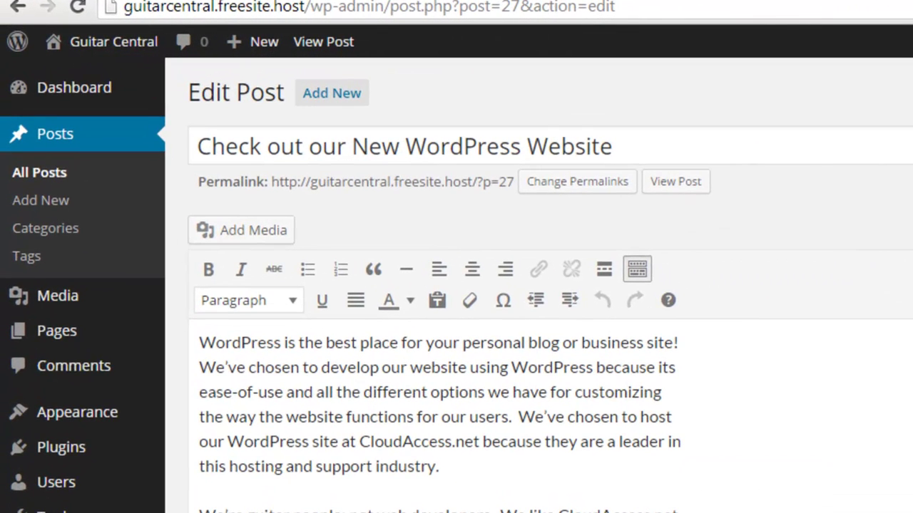
pyautogui.click(33, 254)
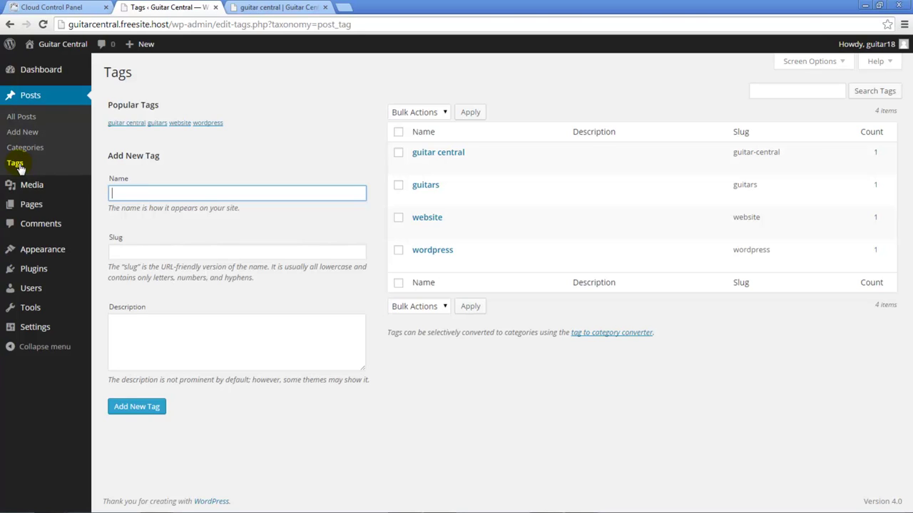
pyautogui.click(32, 123)
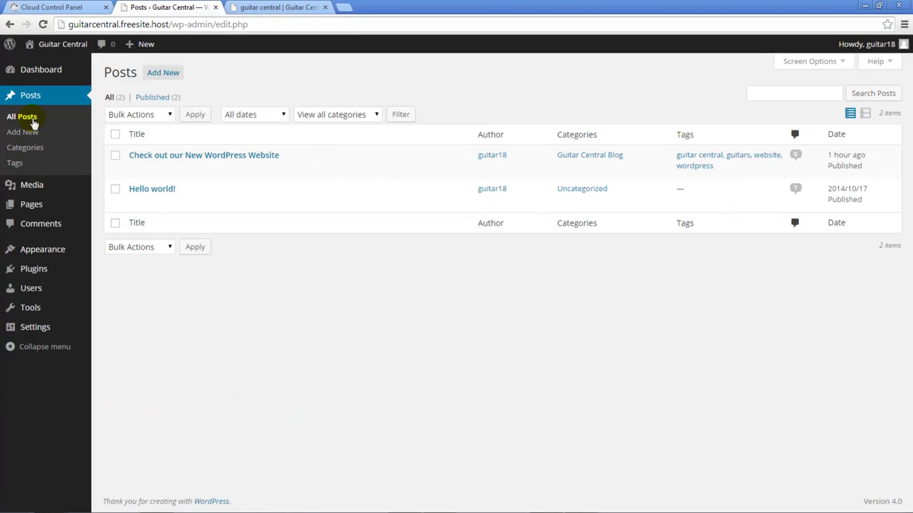
# Step: Open the post for editing and delete its 'website' tag
pyautogui.click(171, 158)
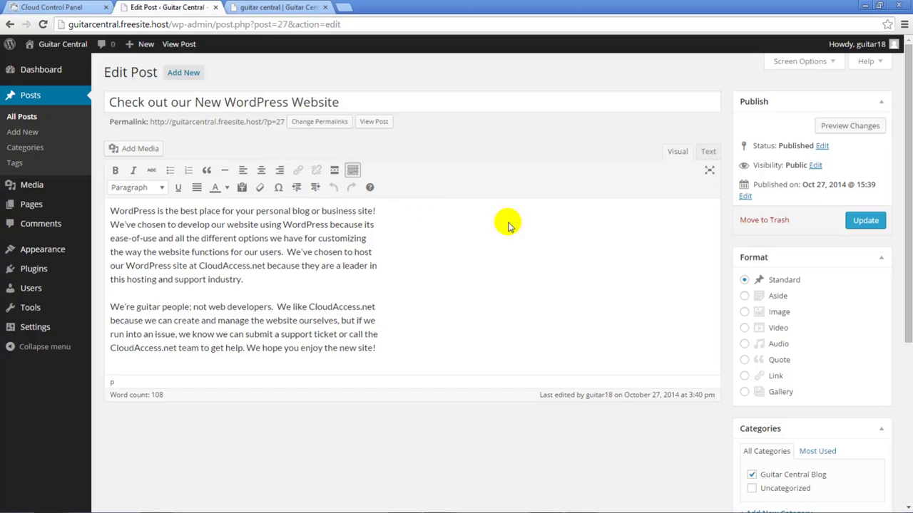
pyautogui.moveTo(906, 282); pyautogui.dragTo(906, 374)
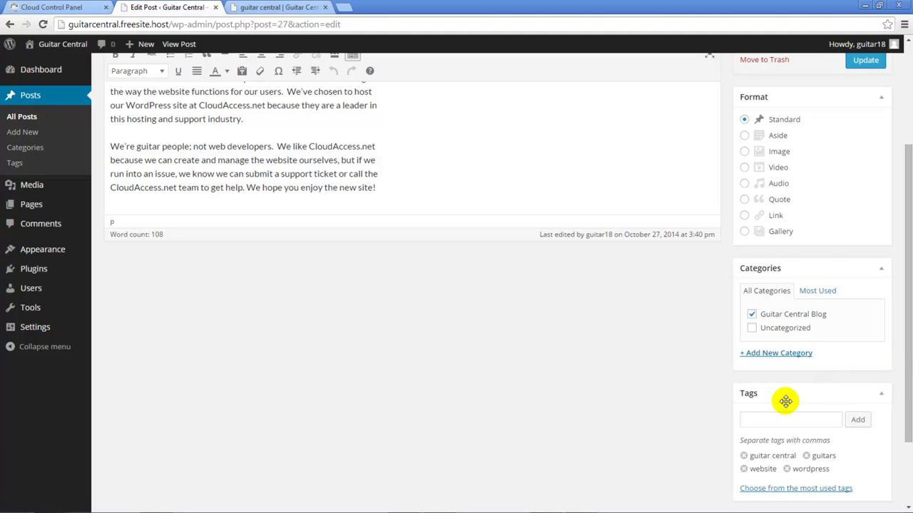
pyautogui.click(744, 470)
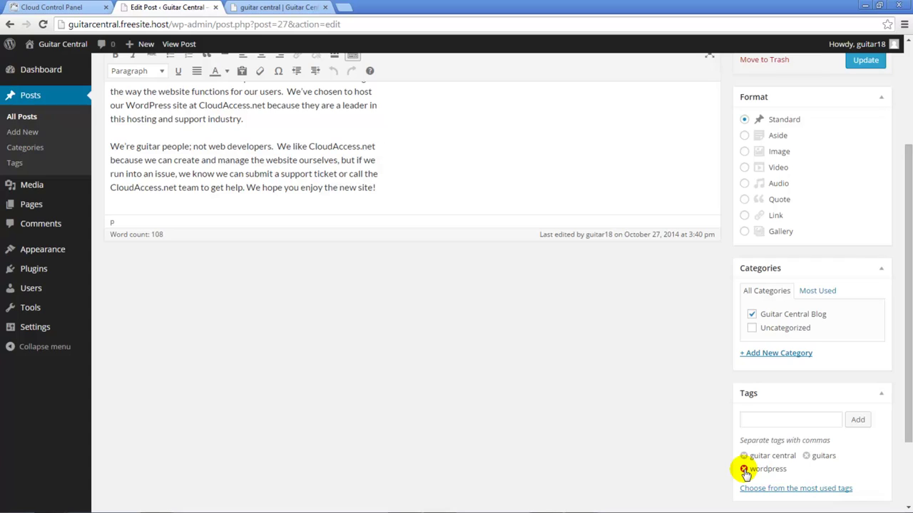